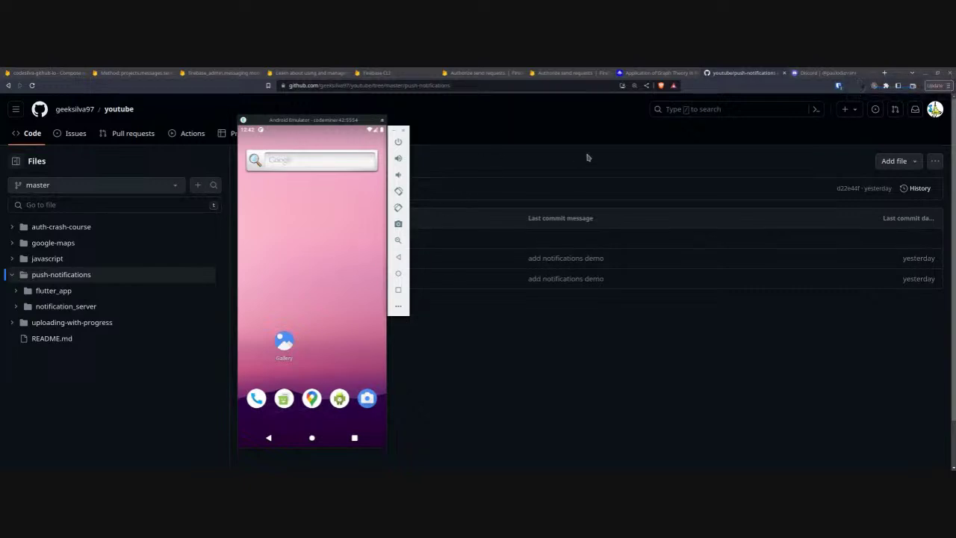
Switch away from the GitHub push-notifications folder using the window switcher.
{"action": "key", "text": "alt+Tab"}
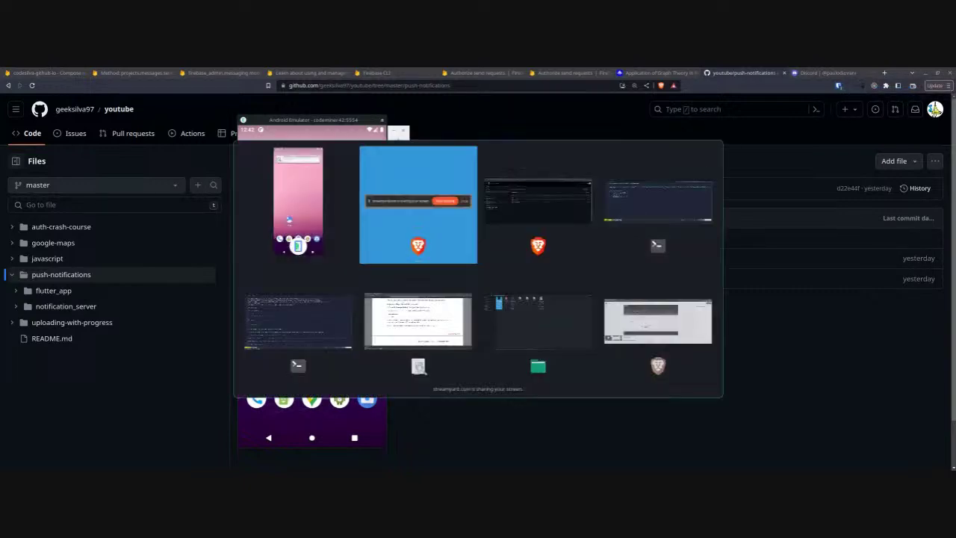
Show the terminal session with the completed adb monkey launch command for notify_me_or_die.
{"action": "key", "text": "Tab"}
{"action": "key", "text": "Tab"}
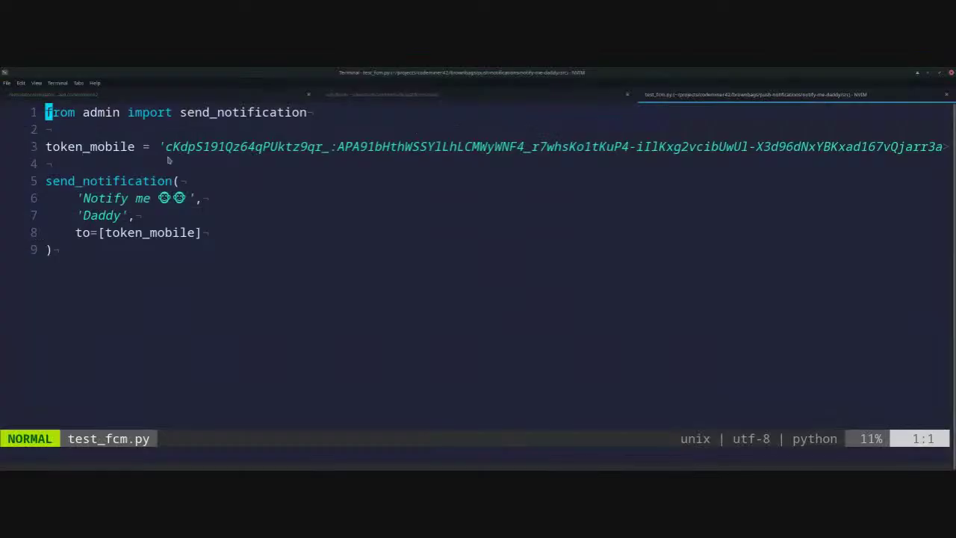
{"action": "left_click", "coordinate": [373, 95]}
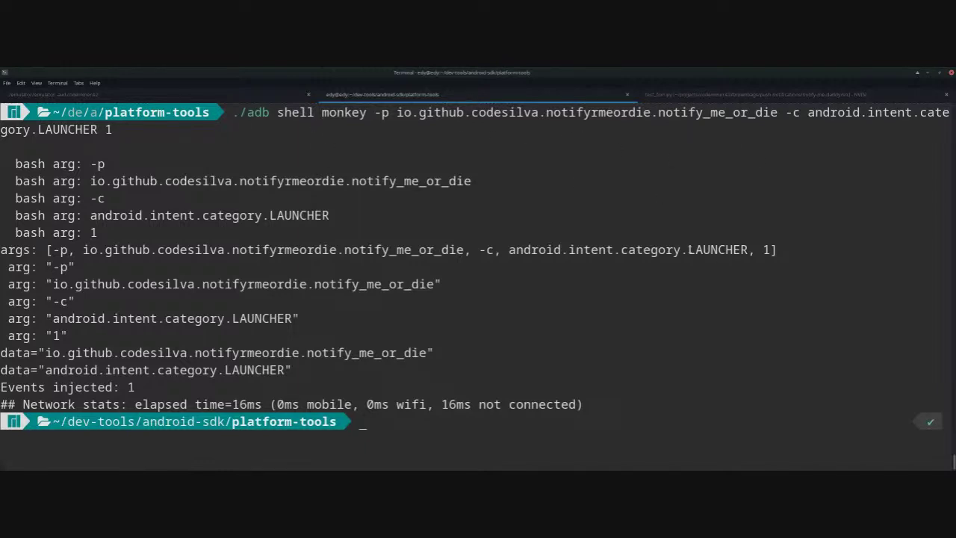
Trigger and dismiss a foreground Title / Body notification via Notify me, then clear the terminal.
{"action": "key", "text": "alt+Tab"}
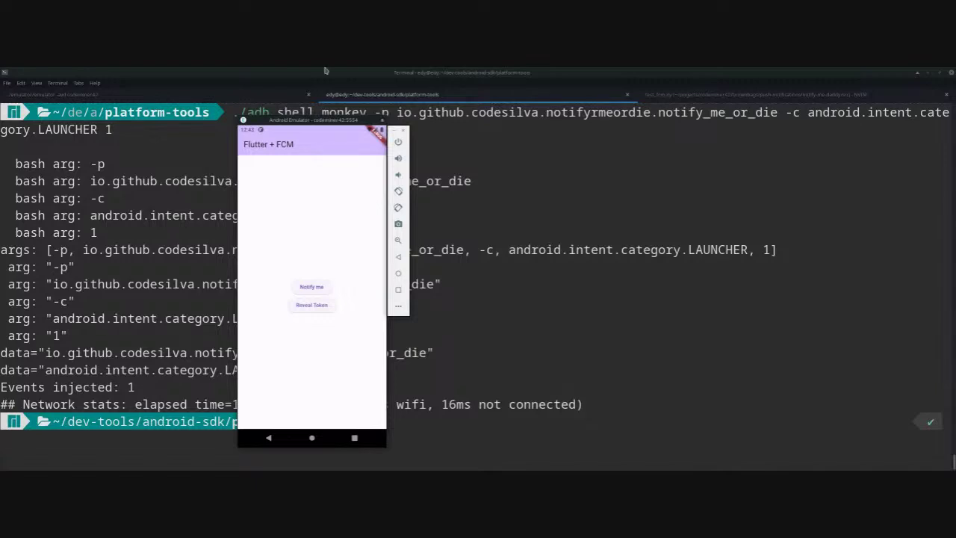
{"action": "left_click_drag", "start_coordinate": [315, 120], "coordinate": [400, 113]}
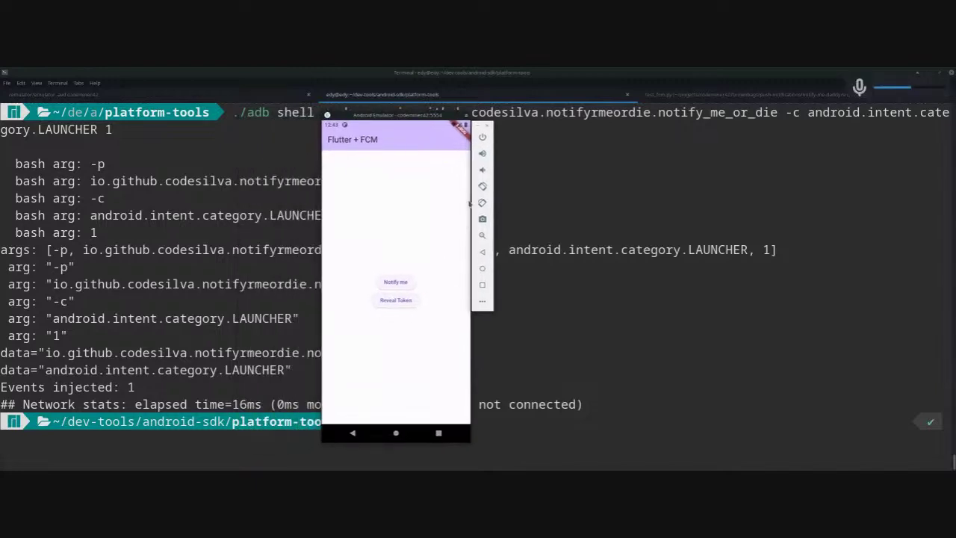
{"action": "left_click", "coordinate": [409, 284]}
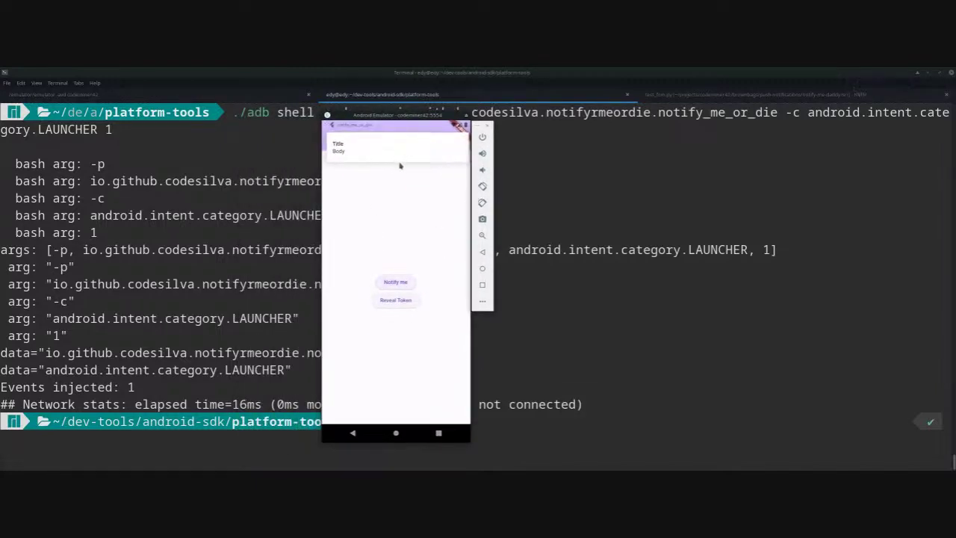
{"action": "left_click", "coordinate": [334, 148]}
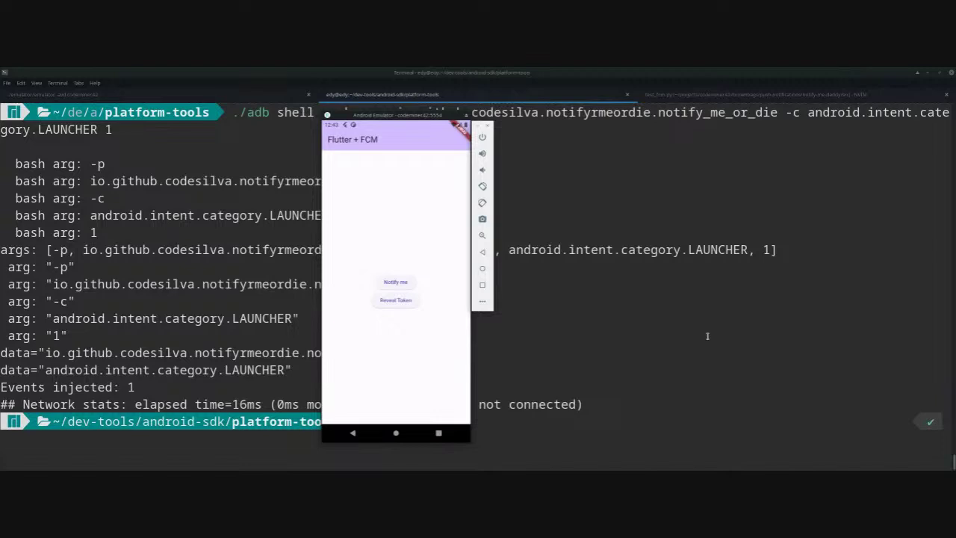
{"action": "left_click", "coordinate": [644, 334]}
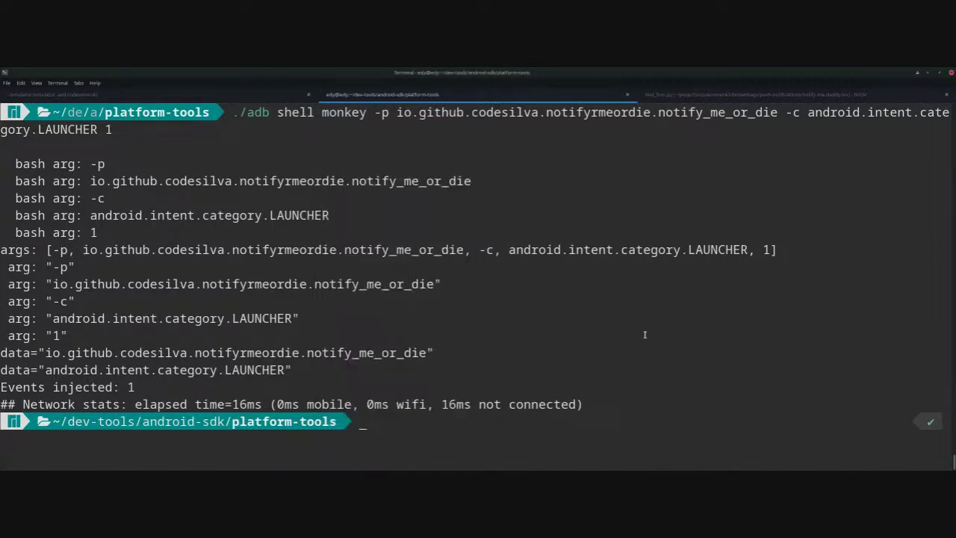
{"action": "key", "text": "ctrl+l"}
Start ./adb logcat and have the app print its FCM token with Reveal Token.
{"action": "key", "text": "Up"}
{"action": "key", "text": "Up"}
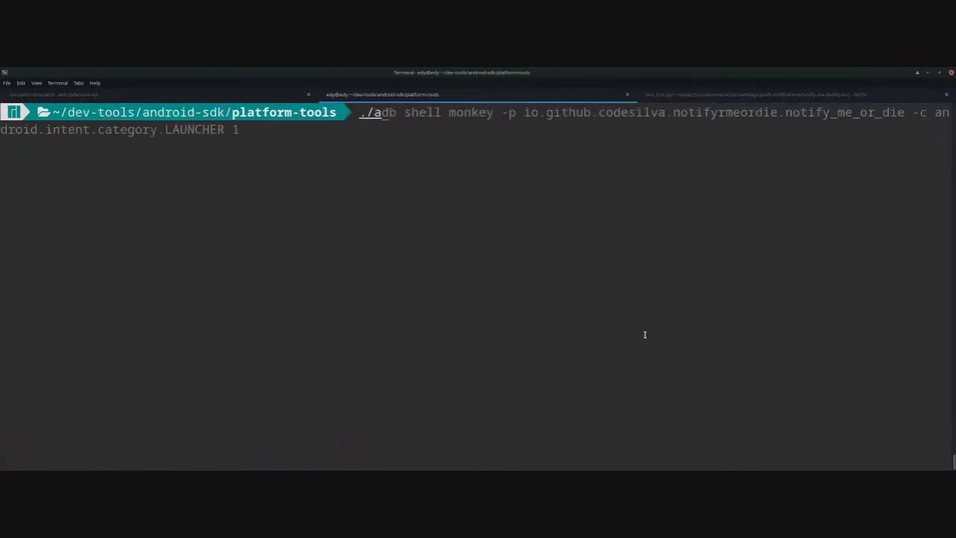
{"action": "key", "text": "Return"}
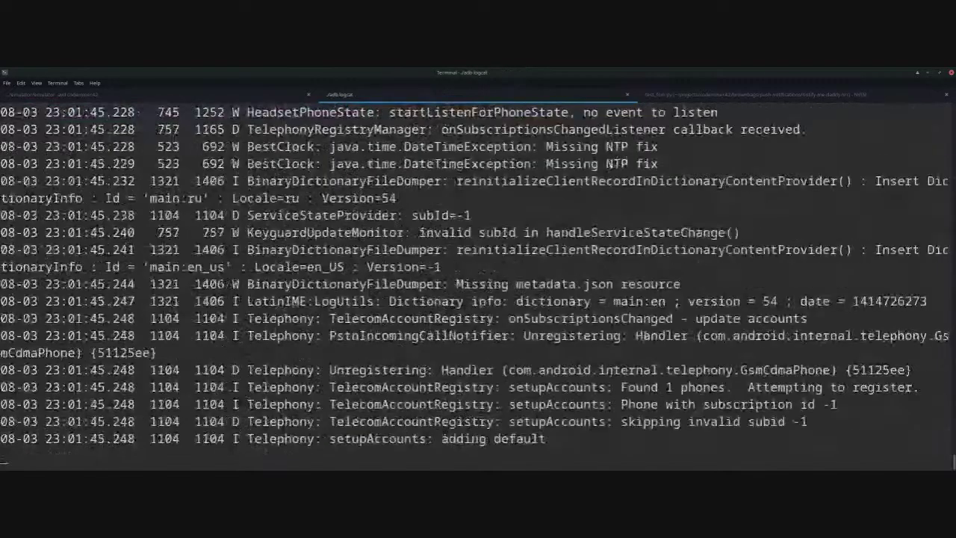
{"action": "key", "text": "alt+Tab"}
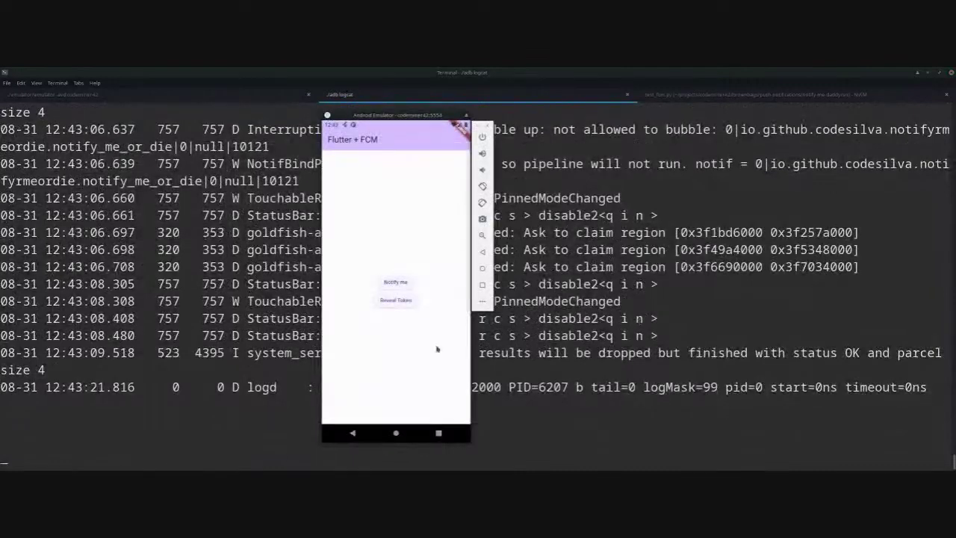
{"action": "left_click", "coordinate": [401, 303]}
Copy the FCM token line from the log, stop logging, and return to the browser.
{"action": "key", "text": "alt+Tab"}
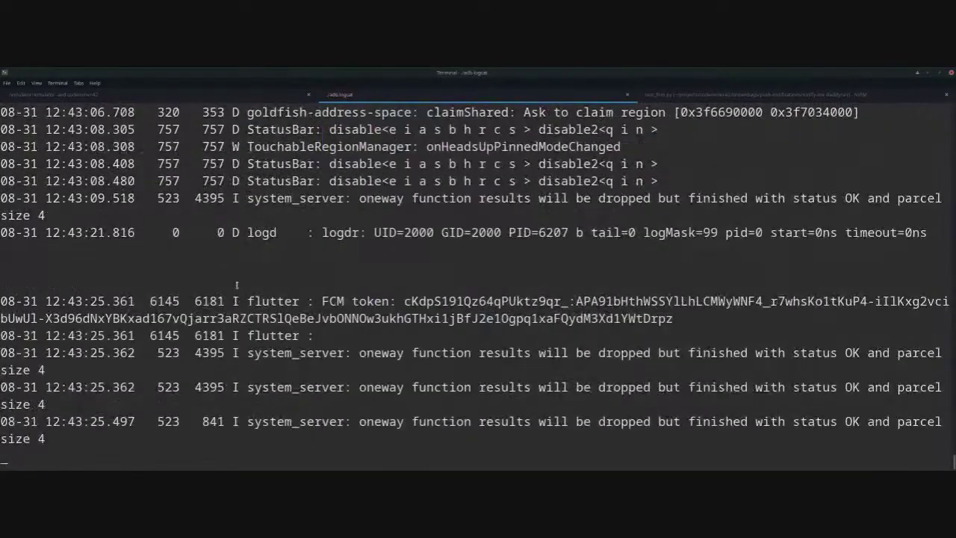
{"action": "left_click_drag", "start_coordinate": [323, 301], "coordinate": [719, 315]}
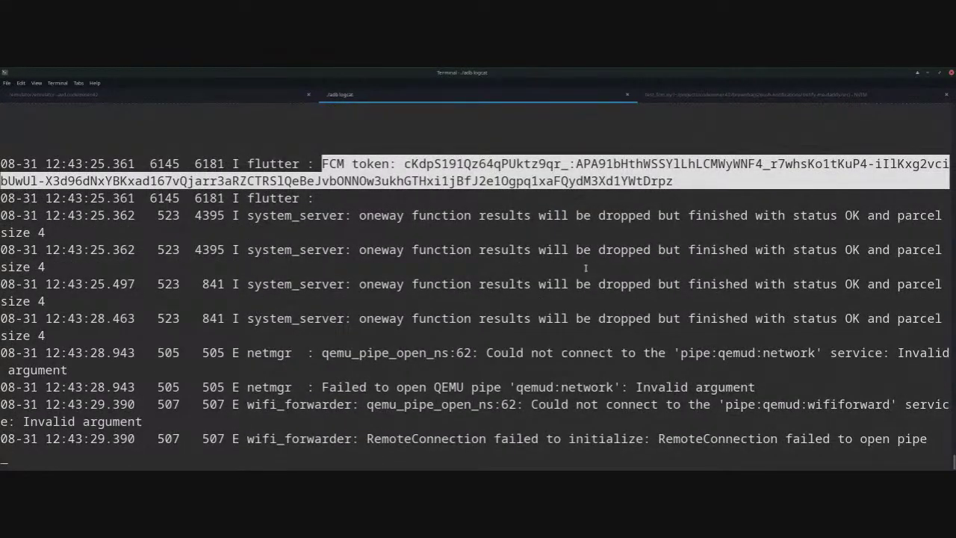
{"action": "key", "text": "ctrl+c"}
{"action": "key", "text": "alt+Tab"}
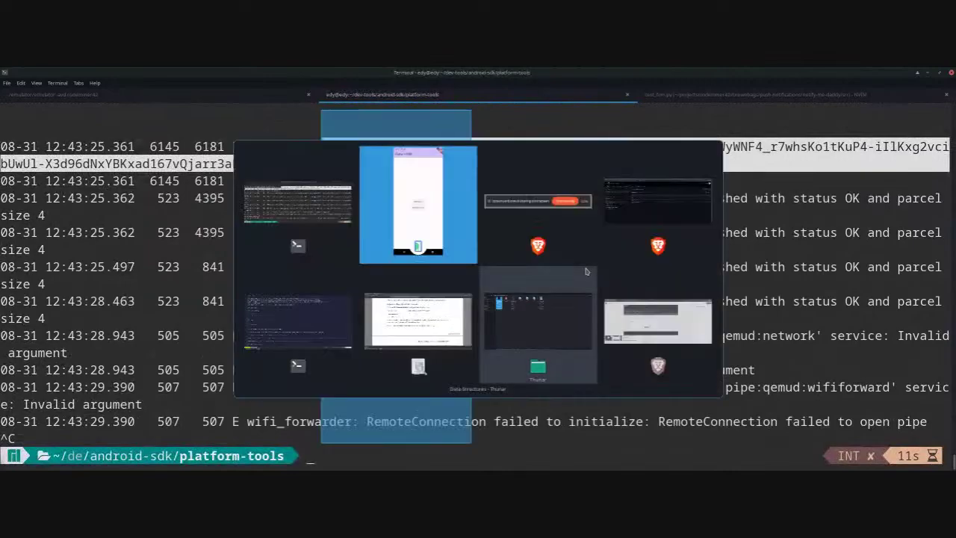
{"action": "key", "text": "alt+Tab"}
{"action": "key", "text": "alt+Tab"}
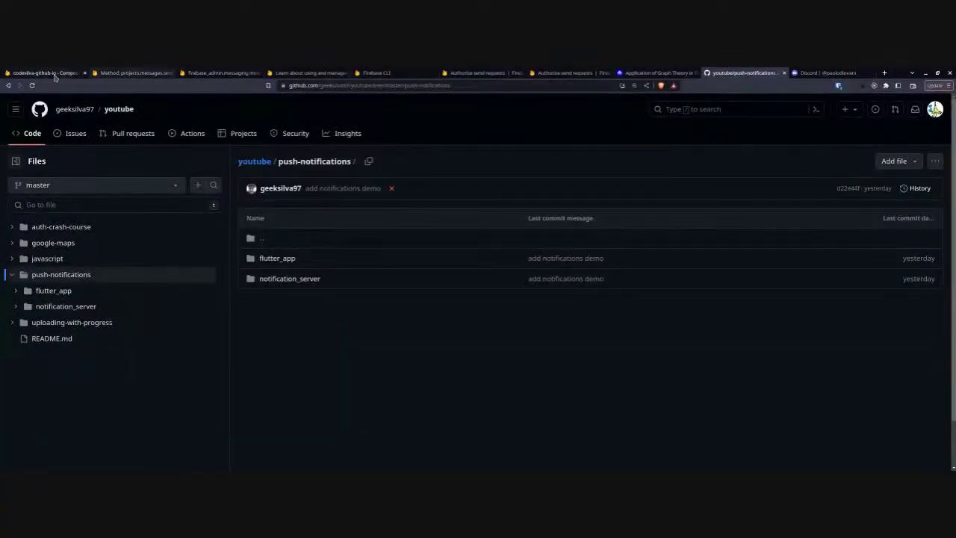
Send the hello/peeps test notification from the Compose page to the recent FCM token.
{"action": "left_click", "coordinate": [54, 76]}
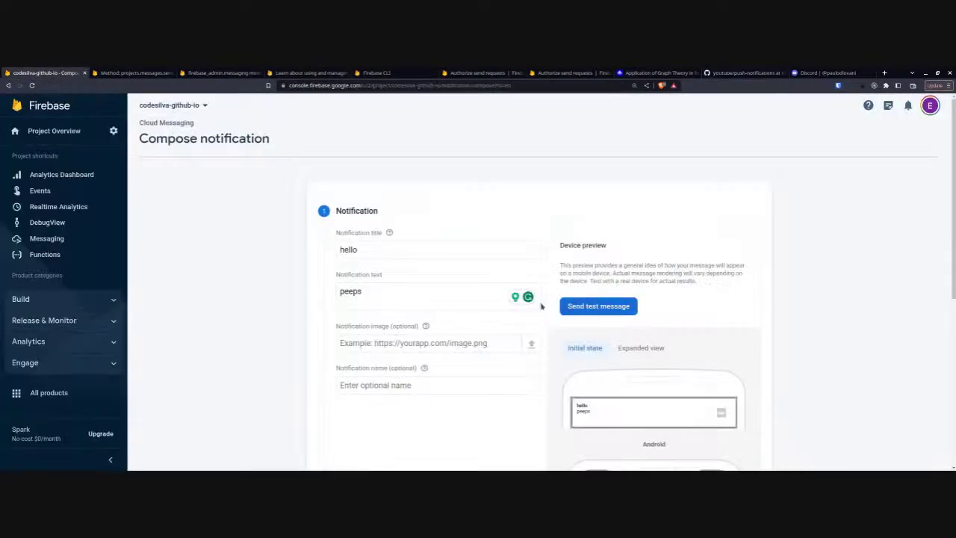
{"action": "left_click", "coordinate": [569, 303]}
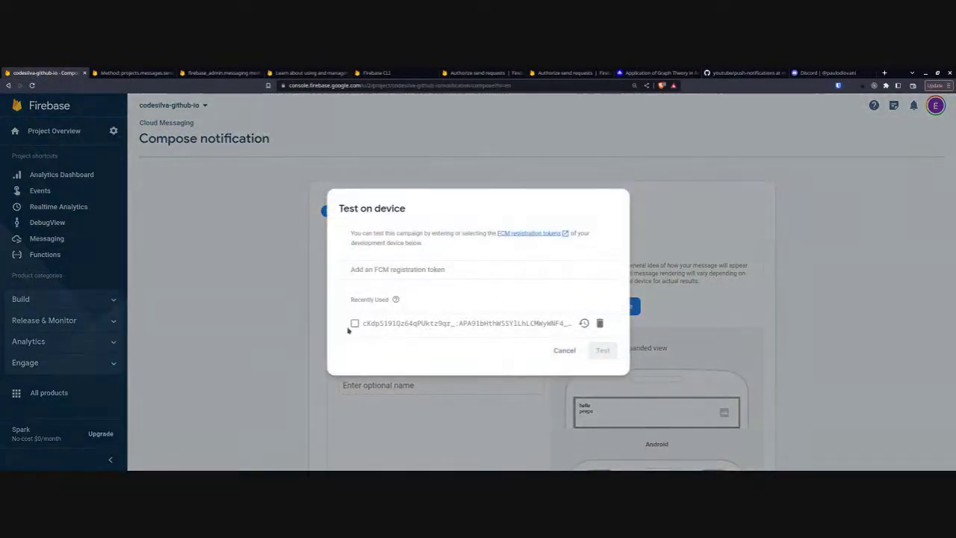
{"action": "left_click", "coordinate": [356, 323]}
{"action": "left_click", "coordinate": [602, 350]}
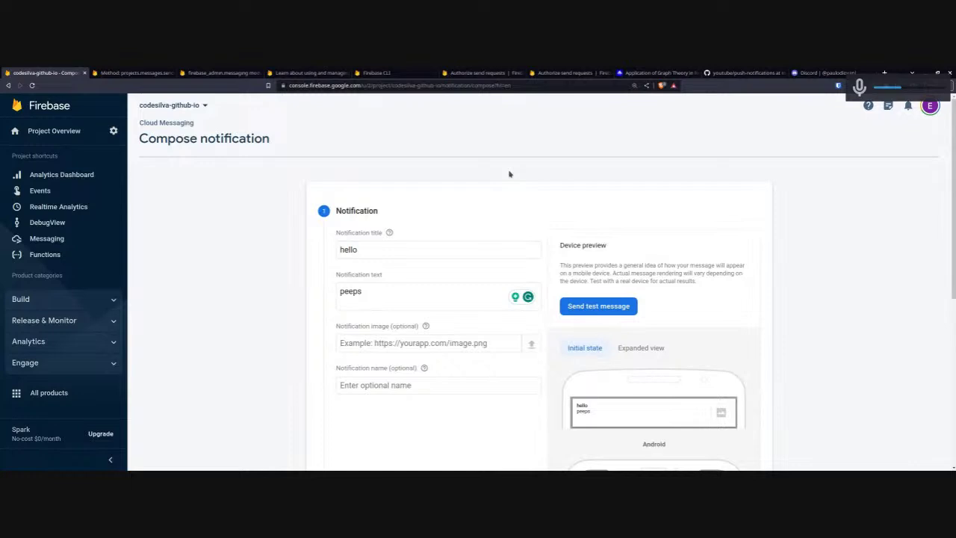
Open the Flutter + FCM app from the notification, then swipe it away in Recents.
{"action": "key", "text": "alt+Tab"}
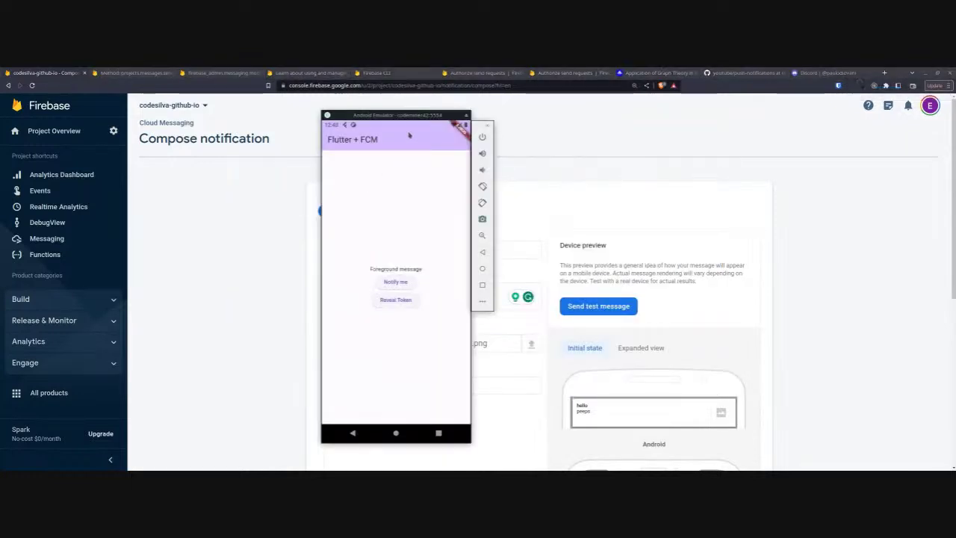
{"action": "left_click_drag", "start_coordinate": [412, 133], "coordinate": [423, 269]}
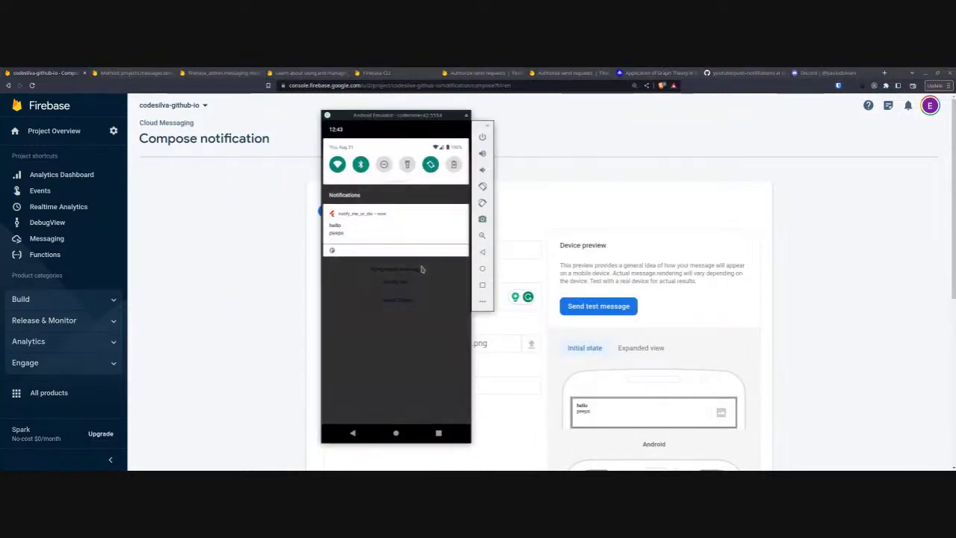
{"action": "left_click", "coordinate": [358, 233]}
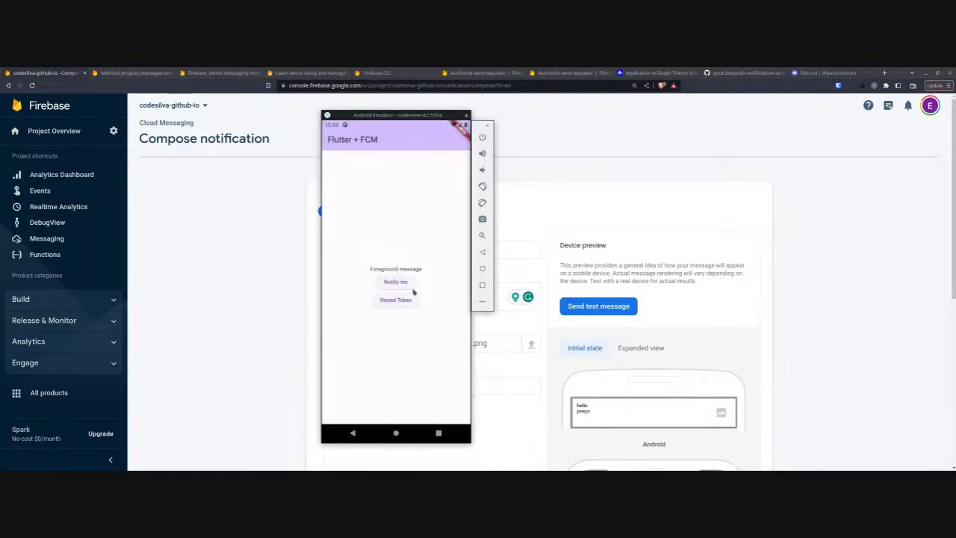
{"action": "left_click", "coordinate": [438, 434]}
{"action": "left_click_drag", "start_coordinate": [427, 389], "coordinate": [416, 202]}
Send another hello/peeps test message to the recently used device token.
{"action": "left_click", "coordinate": [641, 321]}
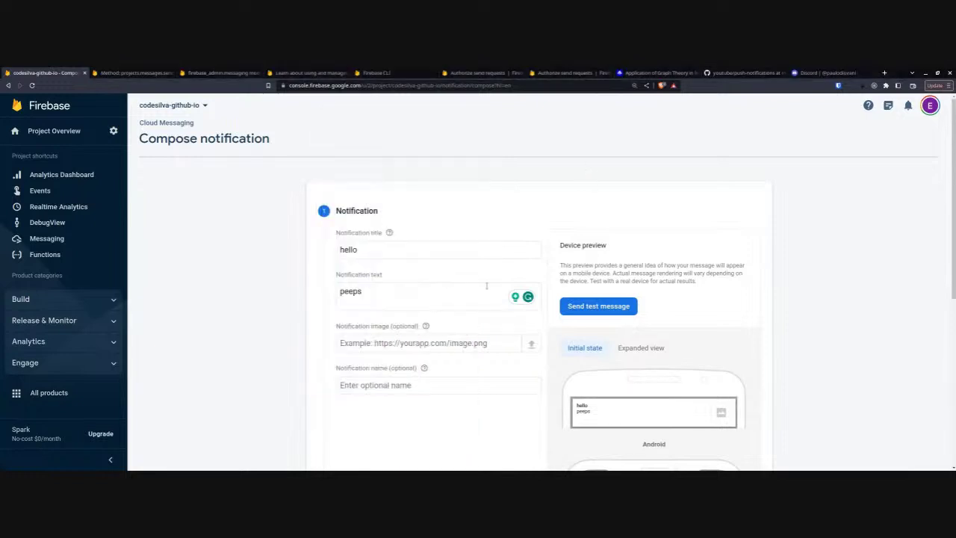
{"action": "left_click", "coordinate": [598, 305]}
{"action": "left_click", "coordinate": [497, 323]}
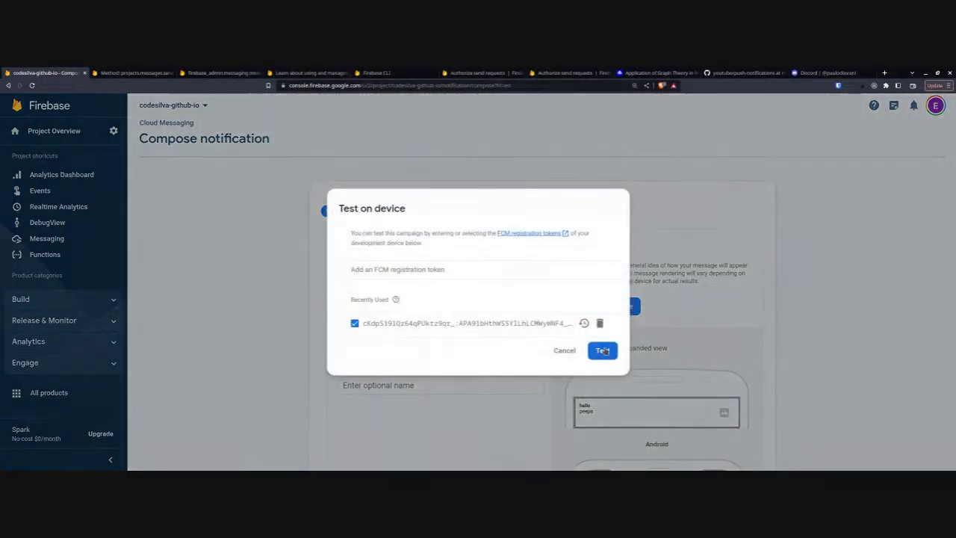
{"action": "left_click", "coordinate": [602, 351]}
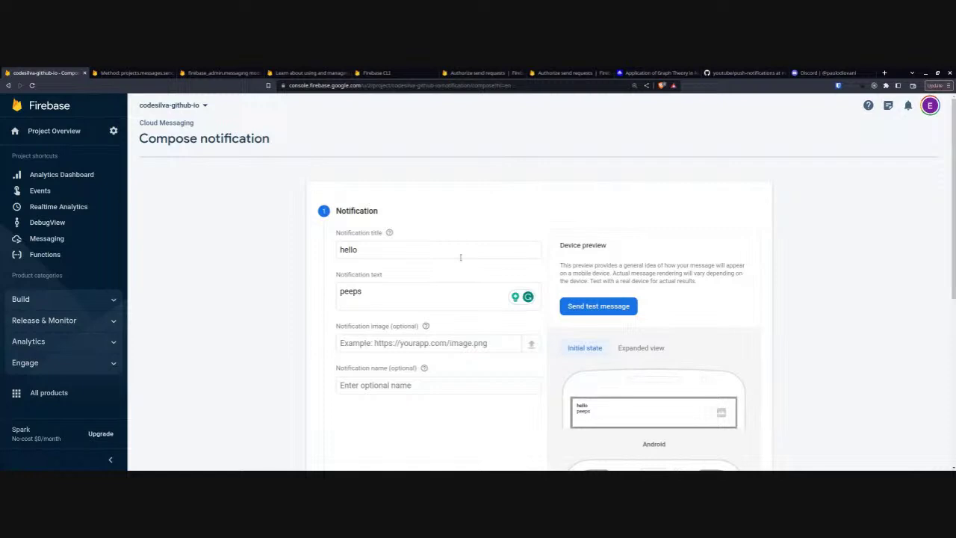
Launch the terminated app from the notification to show onLaunch, then return to Firebase.
{"action": "key", "text": "alt+Tab"}
{"action": "left_click_drag", "start_coordinate": [385, 130], "coordinate": [384, 242]}
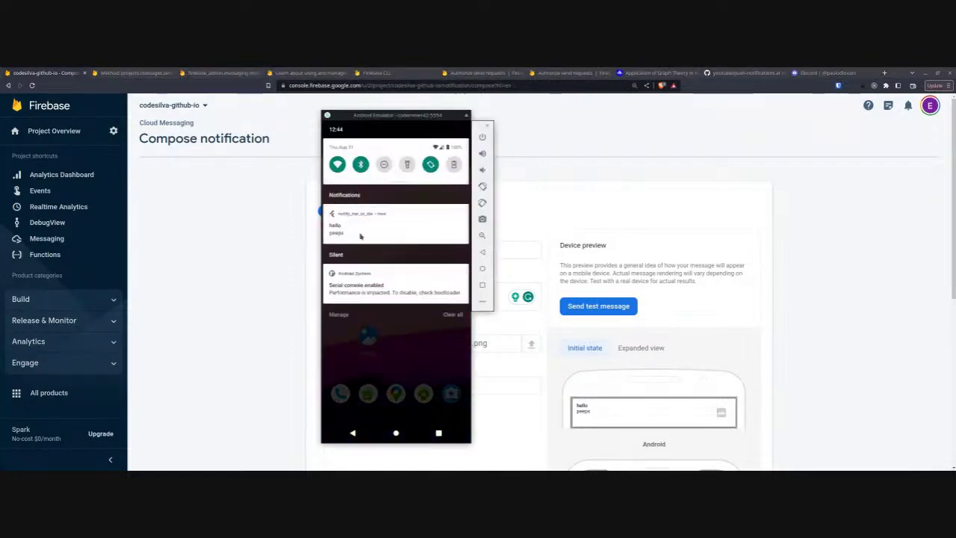
{"action": "left_click", "coordinate": [360, 236]}
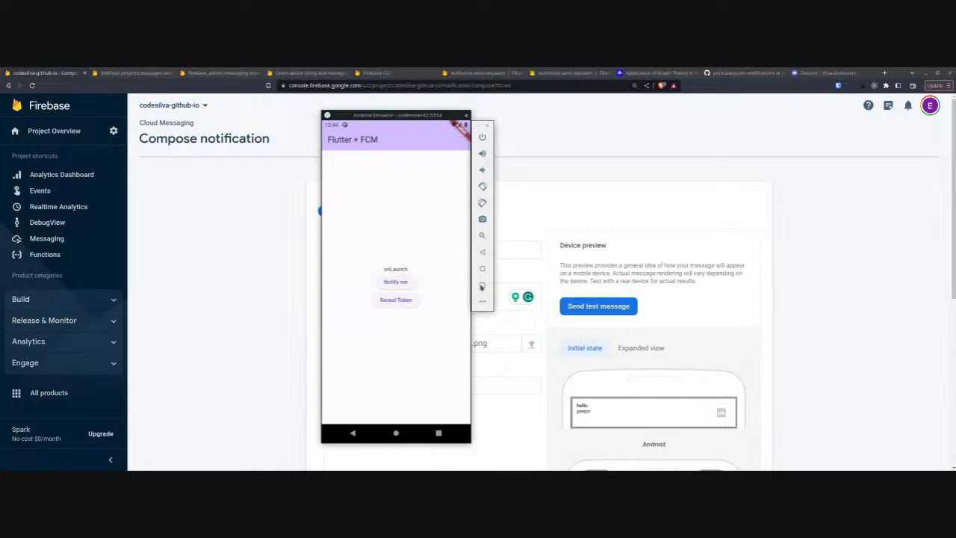
{"action": "left_click", "coordinate": [395, 436]}
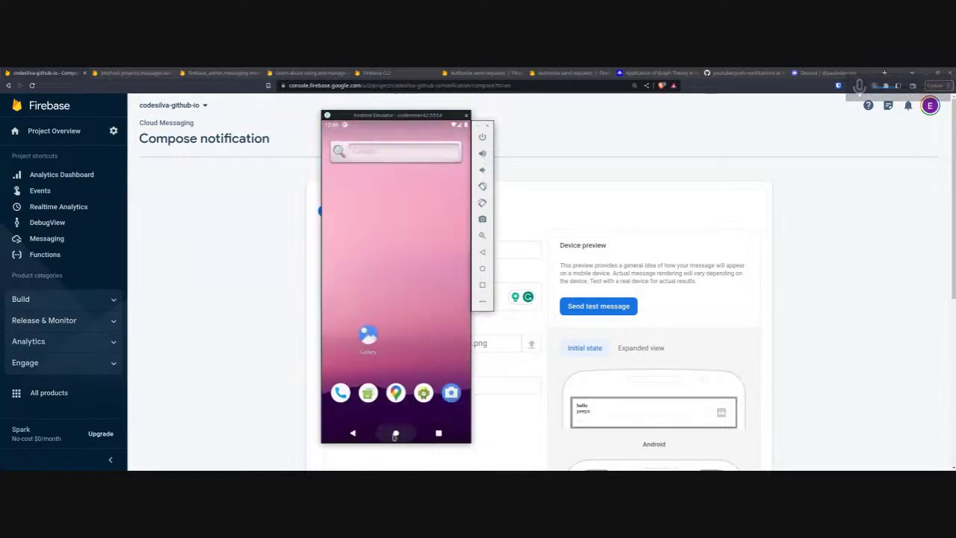
{"action": "left_click", "coordinate": [207, 327]}
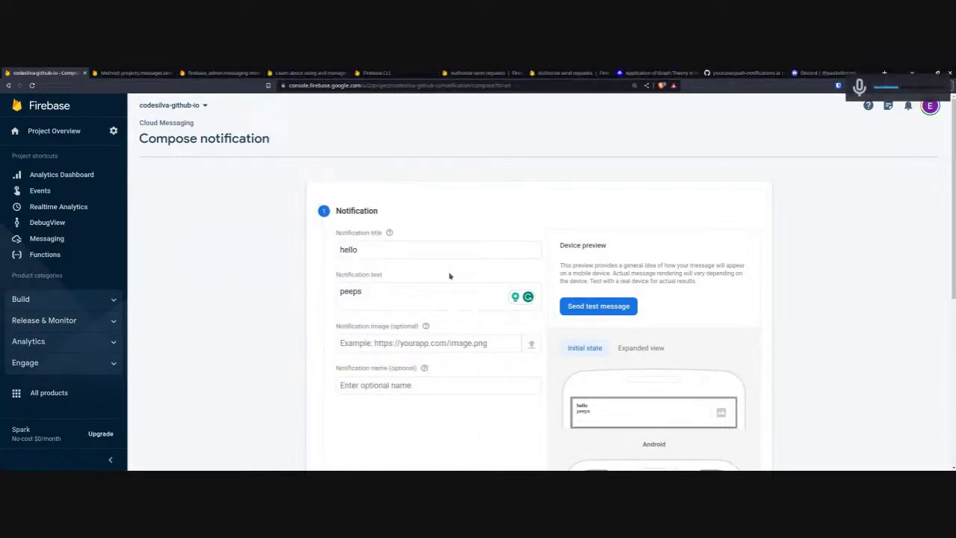
Send a third test notification to the recently used device token.
{"action": "left_click", "coordinate": [601, 307]}
{"action": "left_click", "coordinate": [355, 323]}
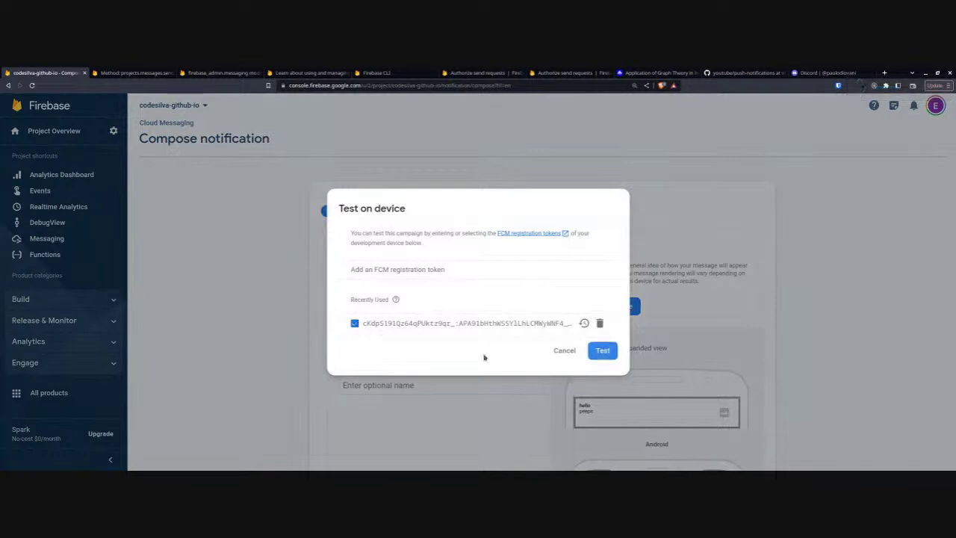
{"action": "left_click", "coordinate": [603, 350]}
Reopen the backgrounded app from the heads-up notification showing onResume, then switch to GitHub.
{"action": "key", "text": "alt+Tab"}
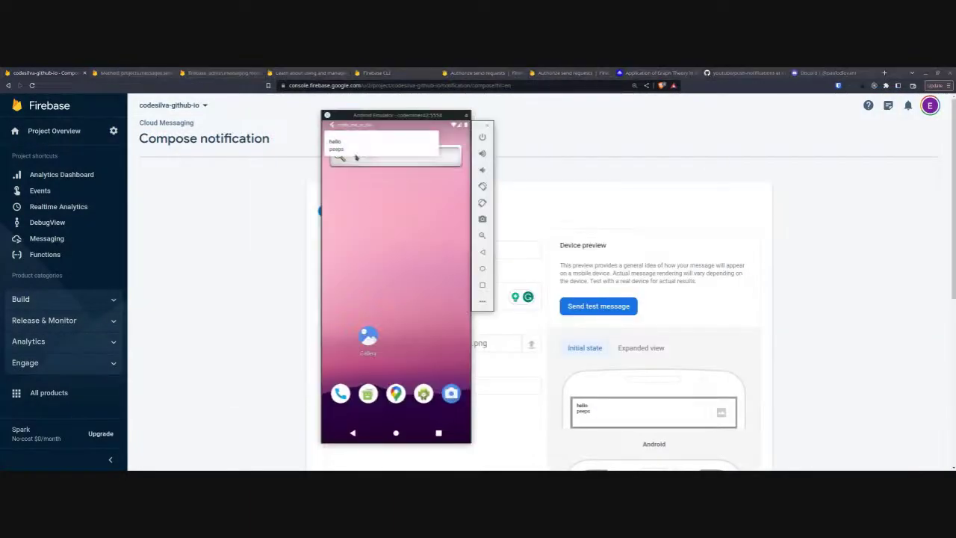
{"action": "left_click", "coordinate": [371, 147]}
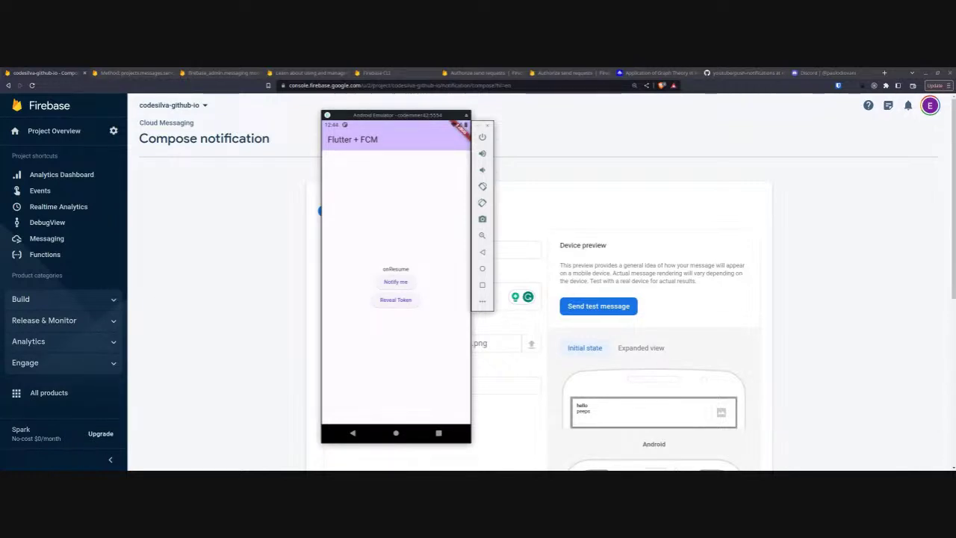
{"action": "left_click", "coordinate": [643, 159]}
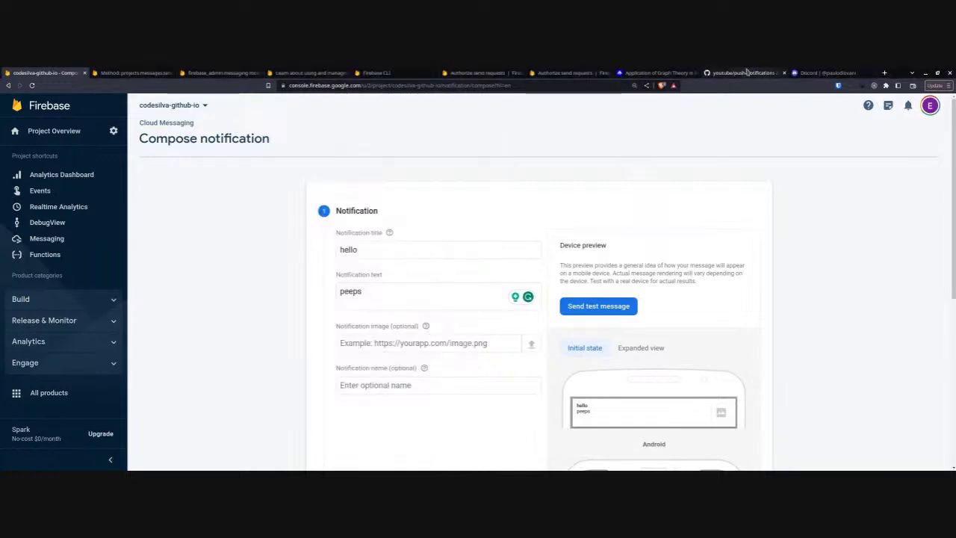
{"action": "left_click", "coordinate": [743, 72]}
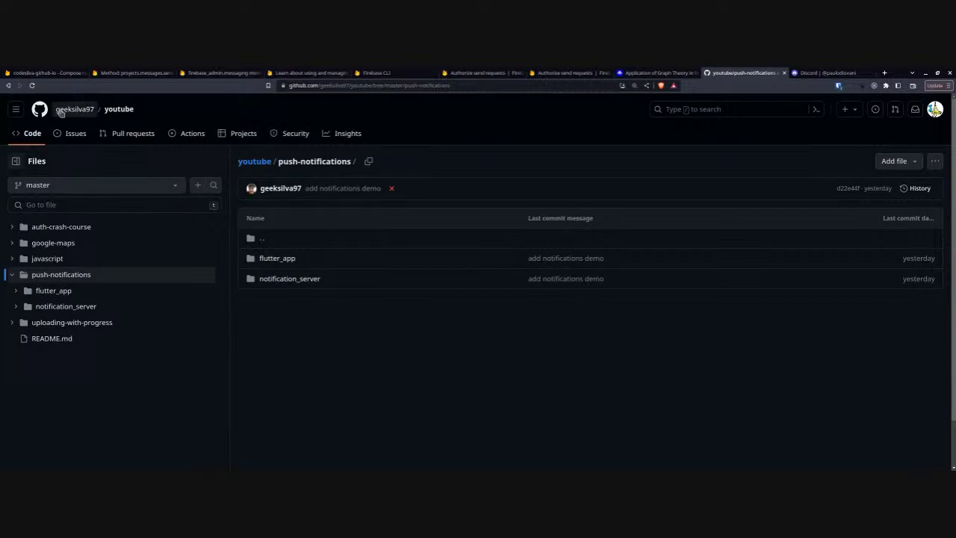
View the youtube repository's push-notifications folder listing flutter_app and notification_server.
{"action": "mouse_move", "coordinate": [61, 113]}
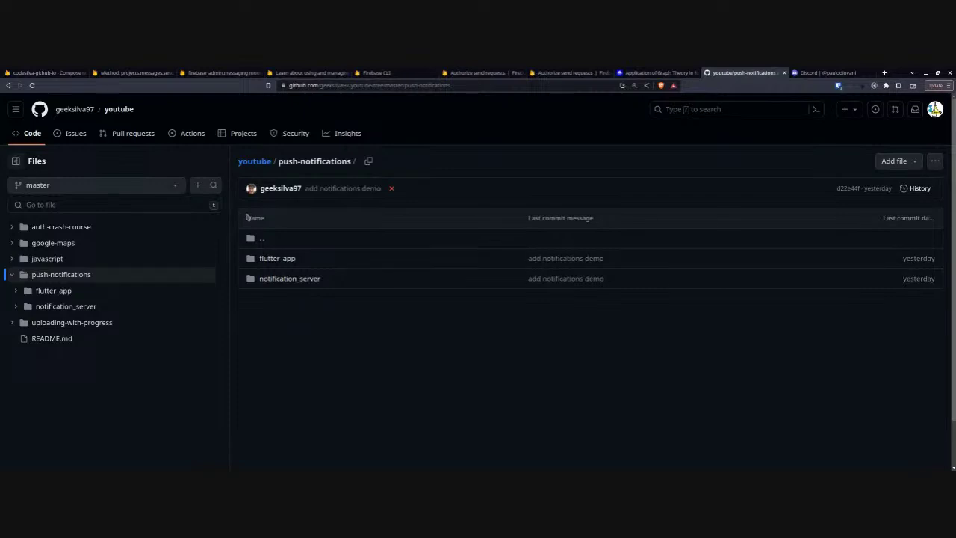
Open flutter_app/lib/firebase_options.dart and scroll through its FlutterFire configuration code.
{"action": "left_click", "coordinate": [282, 259]}
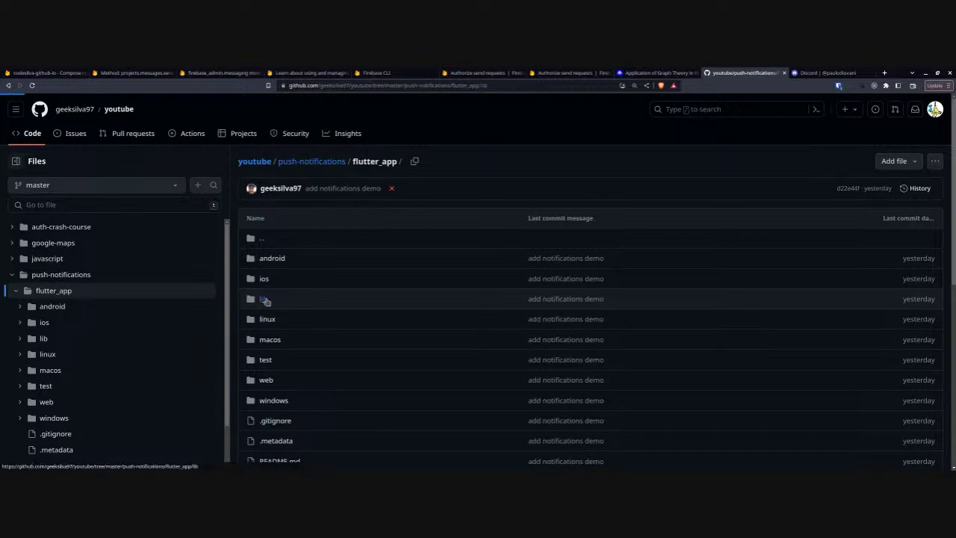
{"action": "left_click", "coordinate": [267, 299]}
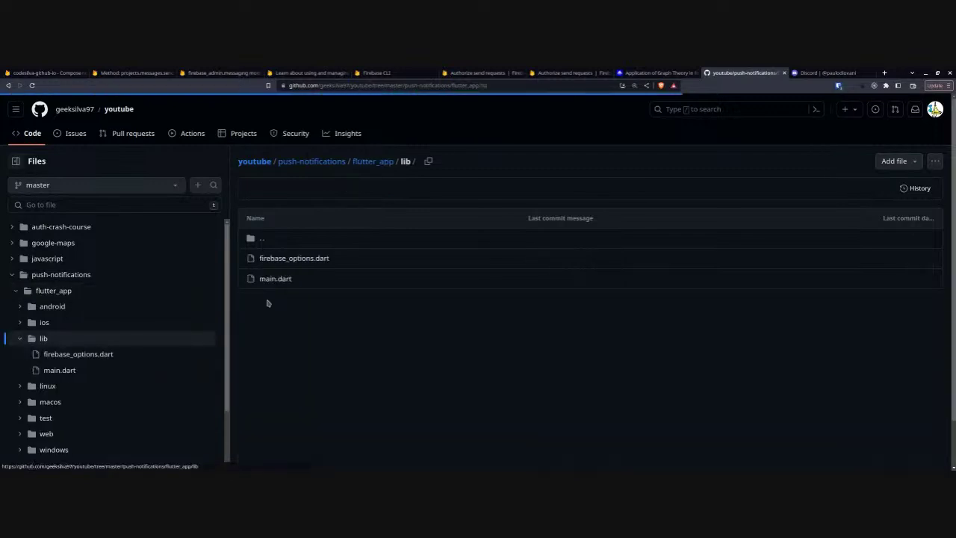
{"action": "left_click", "coordinate": [299, 259]}
{"action": "scroll", "coordinate": [324, 338], "scroll_direction": "down", "scroll_amount": 5}
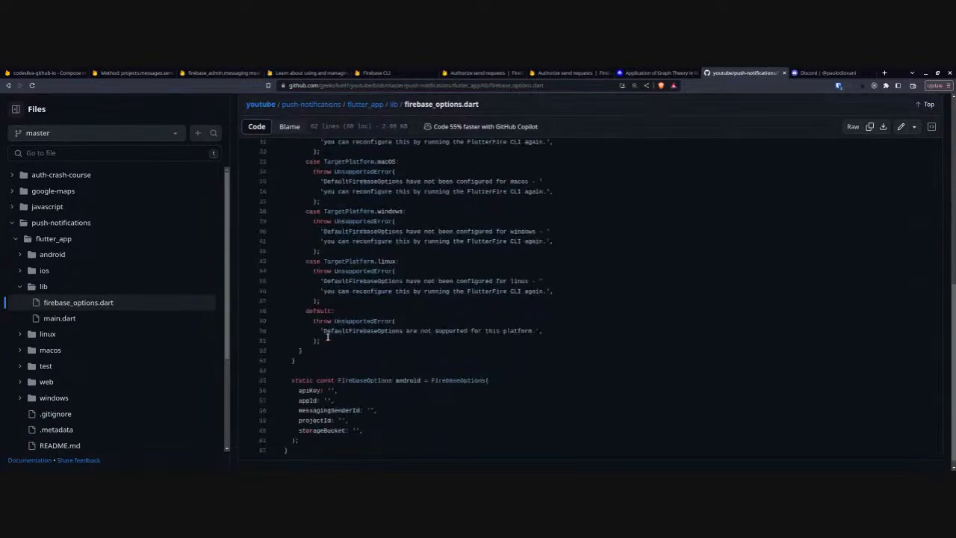
{"action": "left_click_drag", "start_coordinate": [310, 419], "coordinate": [366, 407]}
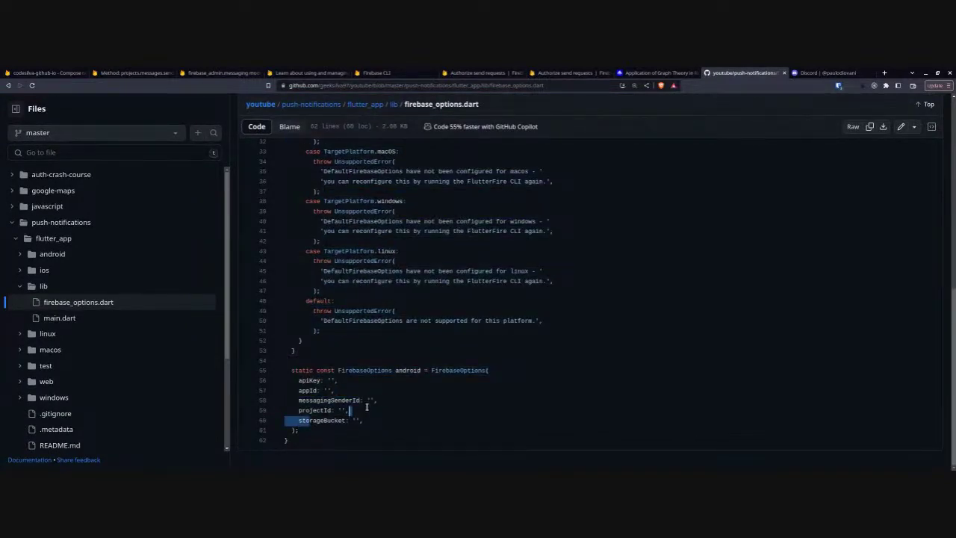
{"action": "scroll", "coordinate": [399, 306], "scroll_direction": "up", "scroll_amount": 6}
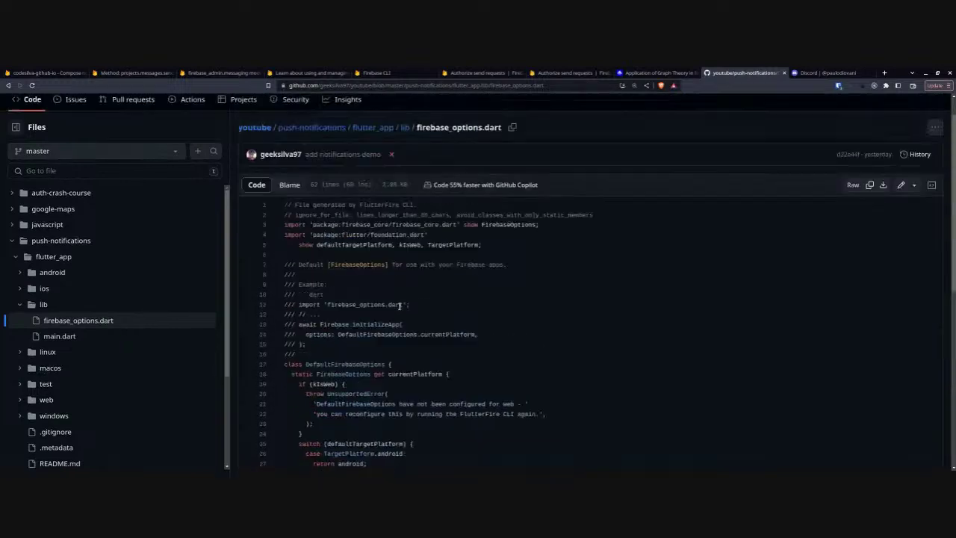